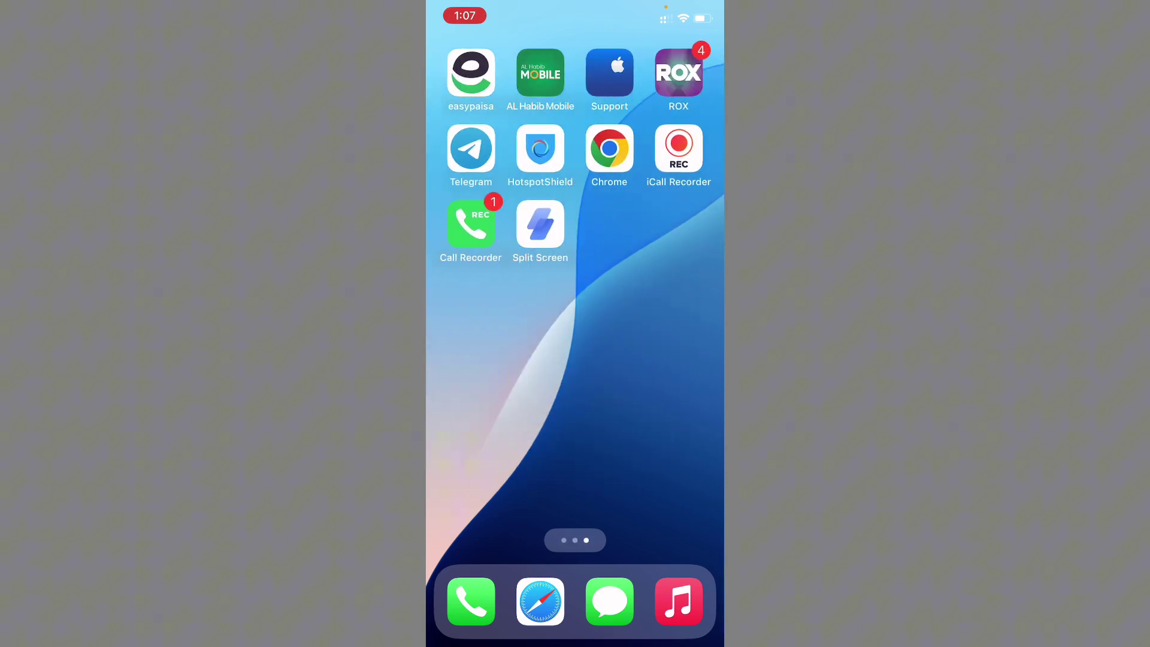
Swipe across the home screen pages to the apps page with Instagram.
{"action": "mouse_move", "coordinate": [486, 314]}
{"action": "left_mouse_down"}
{"action": "mouse_move", "coordinate": [665, 315]}
{"action": "mouse_move", "coordinate": [486, 315]}
{"action": "left_mouse_up"}
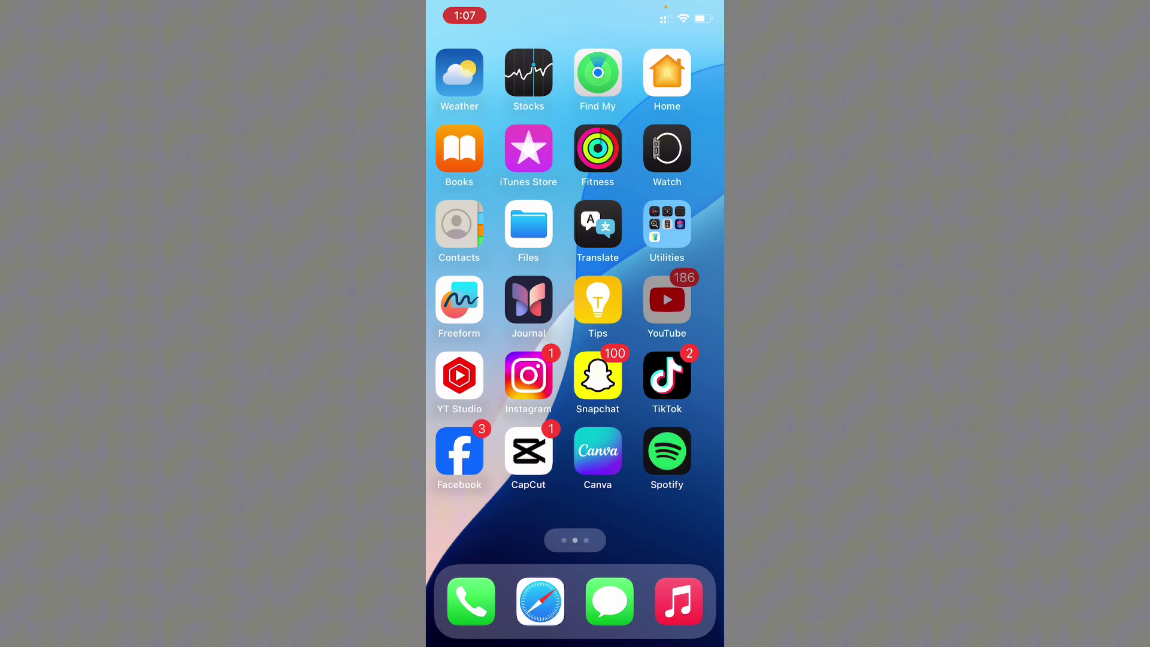
{"action": "left_click_drag", "start_coordinate": [666, 314], "coordinate": [575, 314]}
Launch Instagram and play a couple of reels in the Reels feed.
{"action": "left_click", "coordinate": [540, 375]}
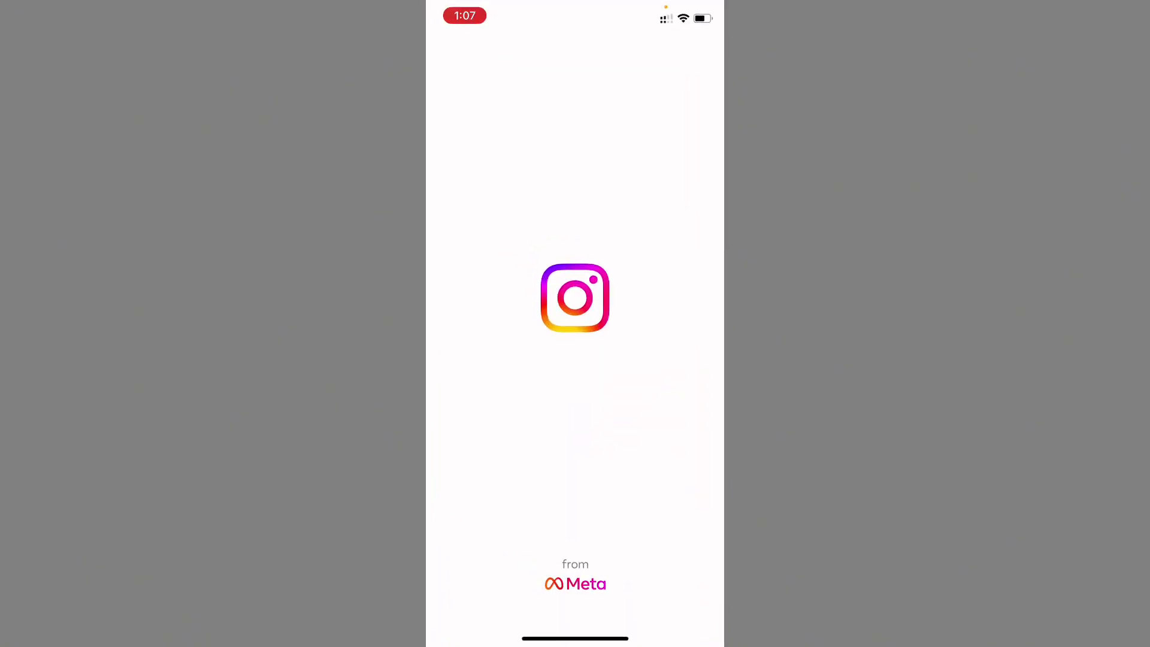
{"action": "left_click", "coordinate": [634, 600]}
{"action": "left_click_drag", "start_coordinate": [575, 406], "coordinate": [575, 180]}
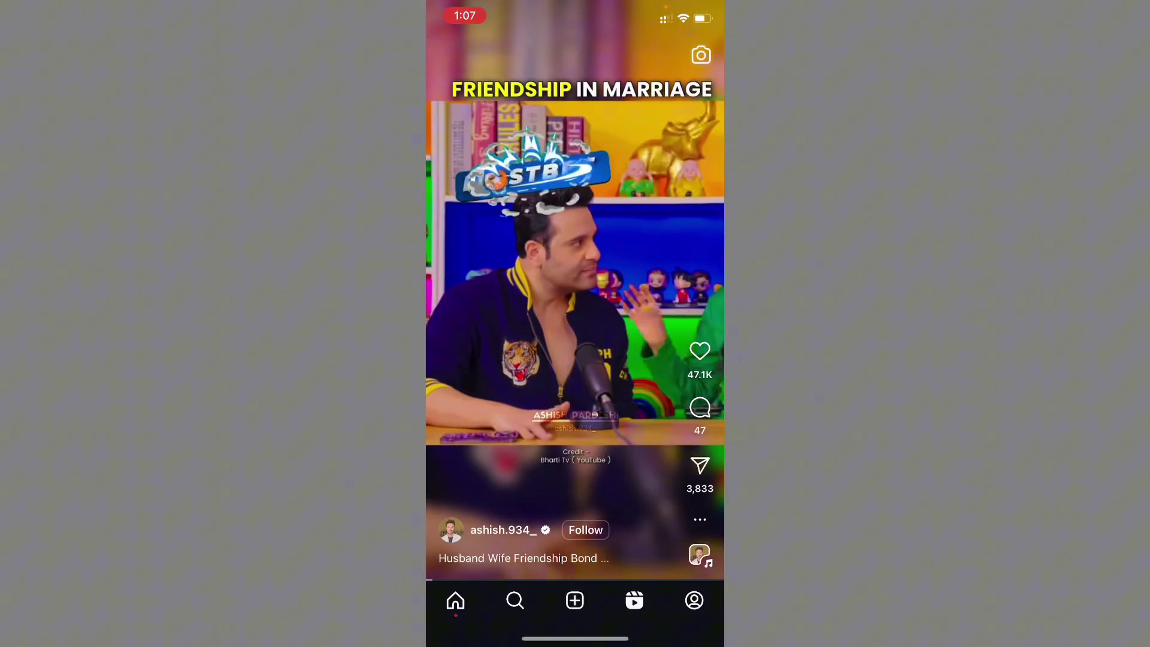
Force-close Instagram from the app switcher and return to the widgets home page.
{"action": "left_click_drag", "start_coordinate": [576, 640], "coordinate": [575, 405]}
{"action": "left_click_drag", "start_coordinate": [580, 359], "coordinate": [580, 72]}
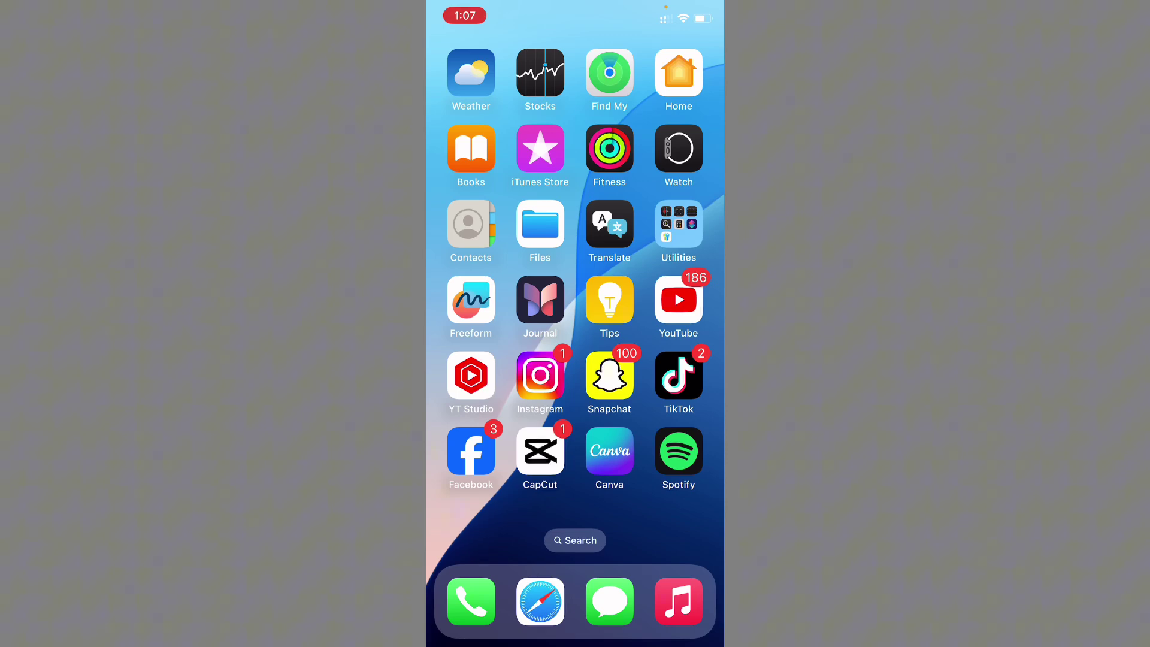
{"action": "left_click_drag", "start_coordinate": [486, 378], "coordinate": [684, 378]}
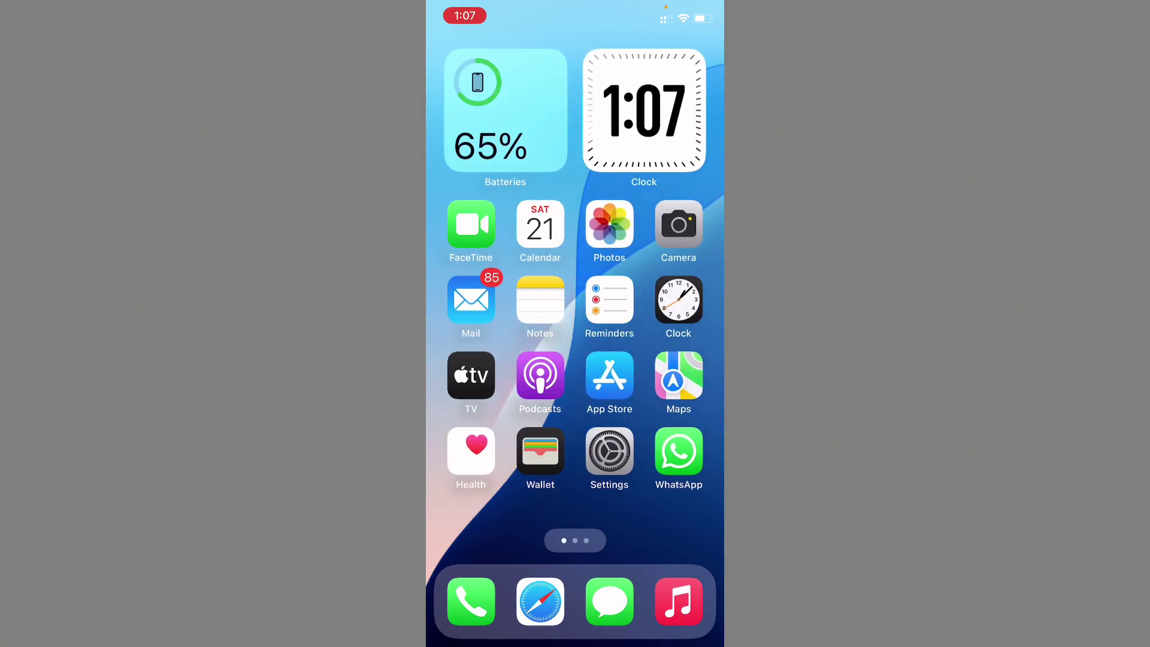
Check Wi-Fi is on Tenda_58BA08 and Software Update reports iOS 18.0 current.
{"action": "left_click", "coordinate": [610, 452]}
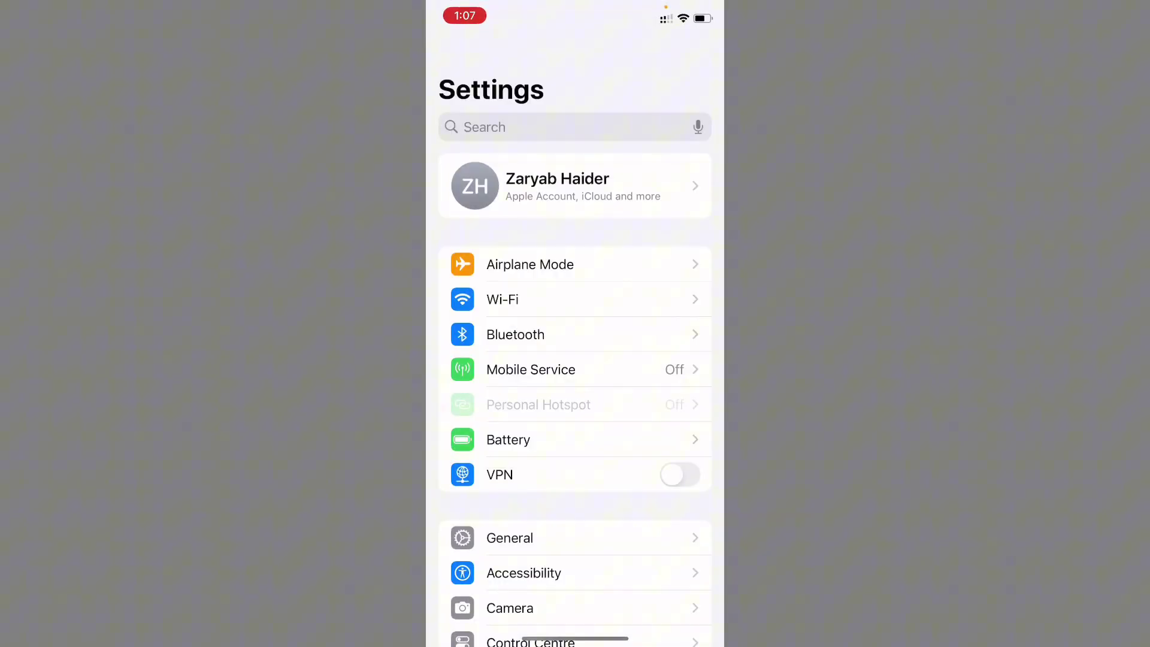
{"action": "left_click", "coordinate": [504, 300]}
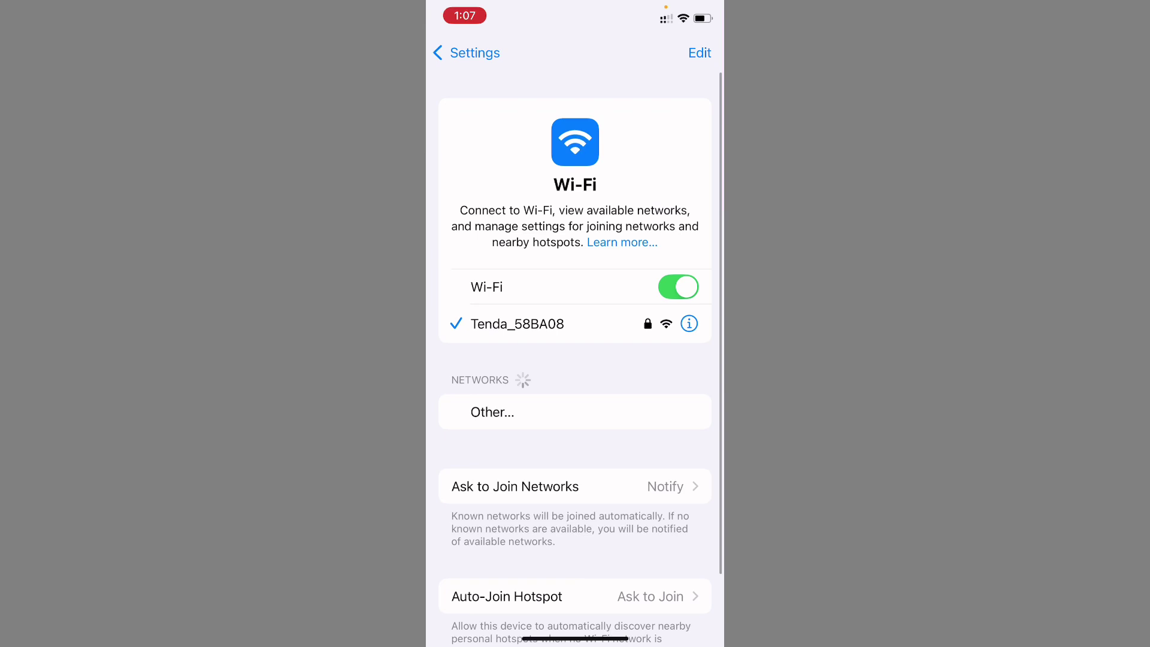
{"action": "left_click", "coordinate": [465, 52]}
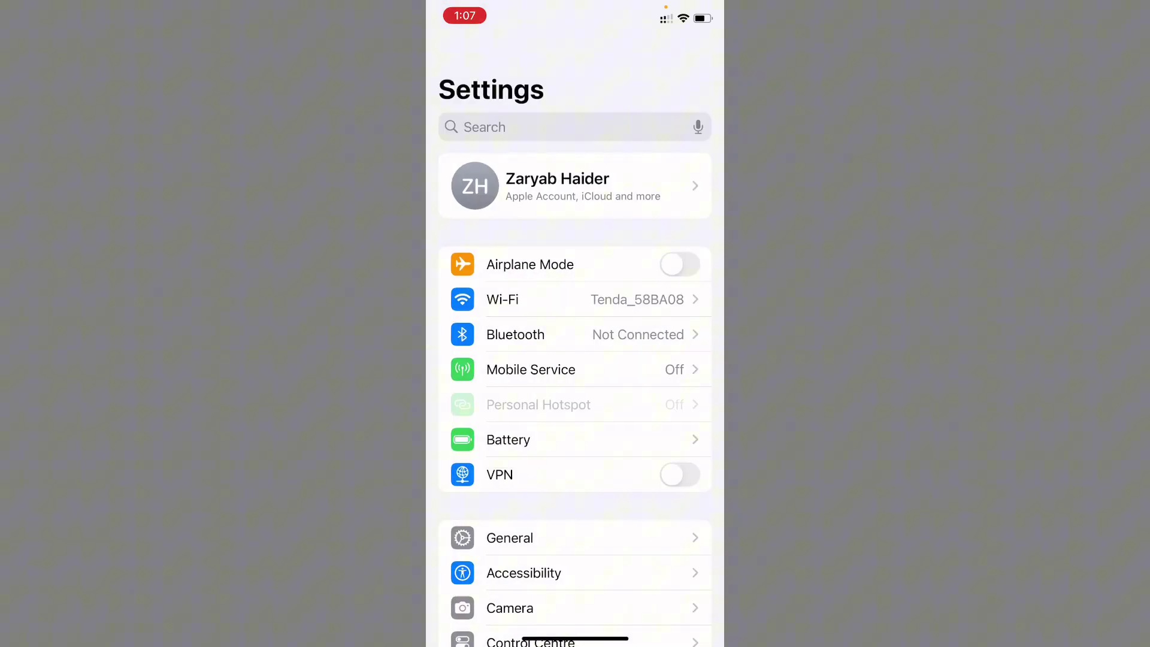
{"action": "scroll", "coordinate": [576, 360], "scroll_direction": "down", "scroll_amount": 2}
{"action": "left_click", "coordinate": [510, 406]}
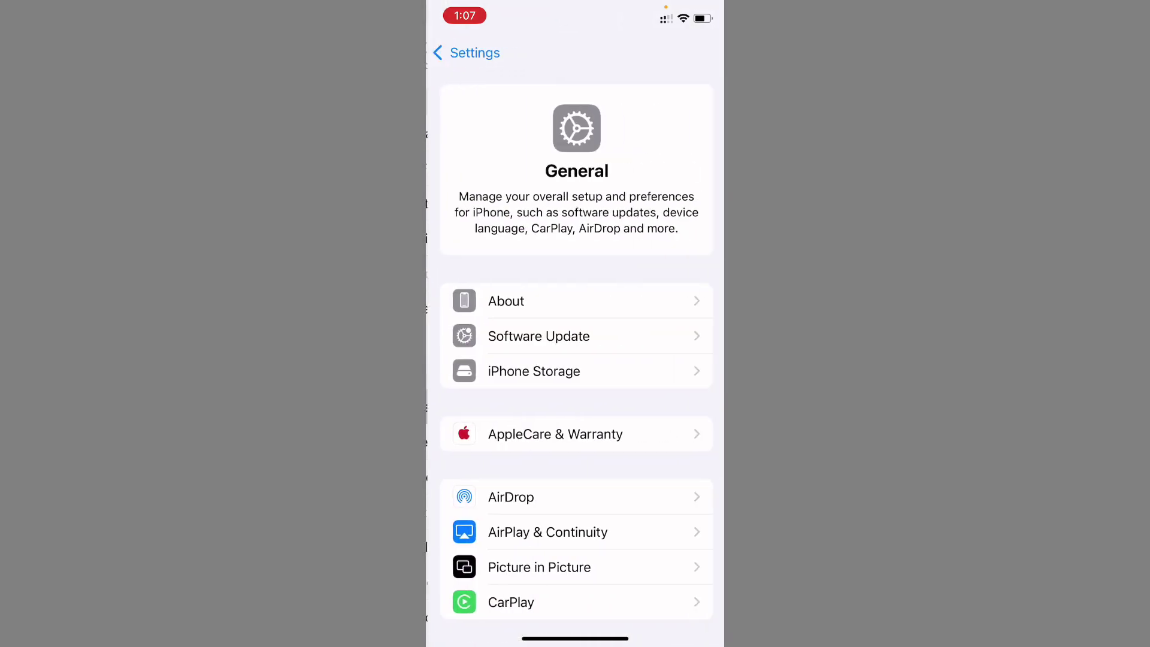
{"action": "left_click", "coordinate": [540, 333]}
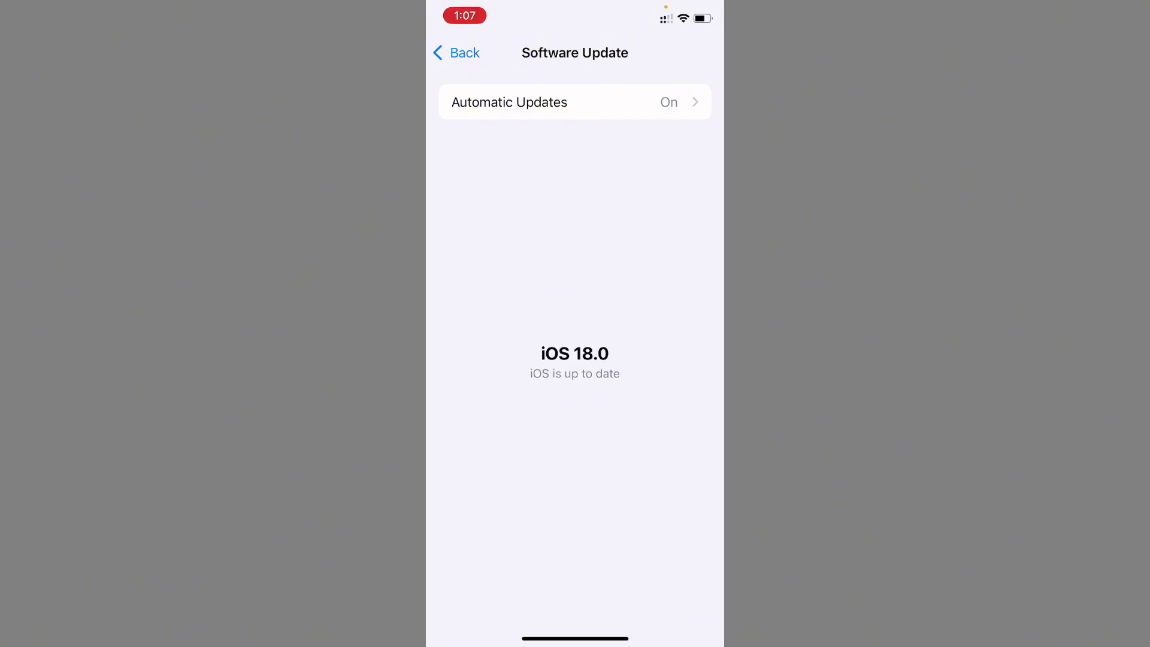
Check VPN Status reads Not Connected under VPN & Device Management, ending on General.
{"action": "left_click", "coordinate": [456, 52]}
{"action": "scroll", "coordinate": [576, 360], "scroll_direction": "down", "scroll_amount": 10}
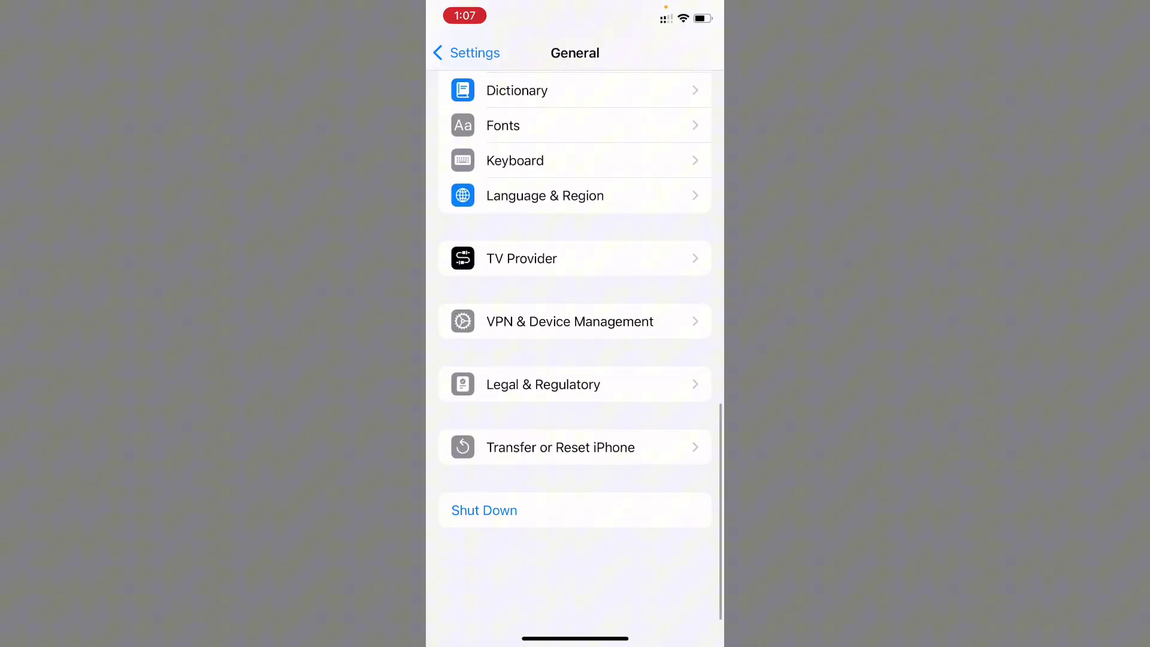
{"action": "left_click", "coordinate": [522, 384]}
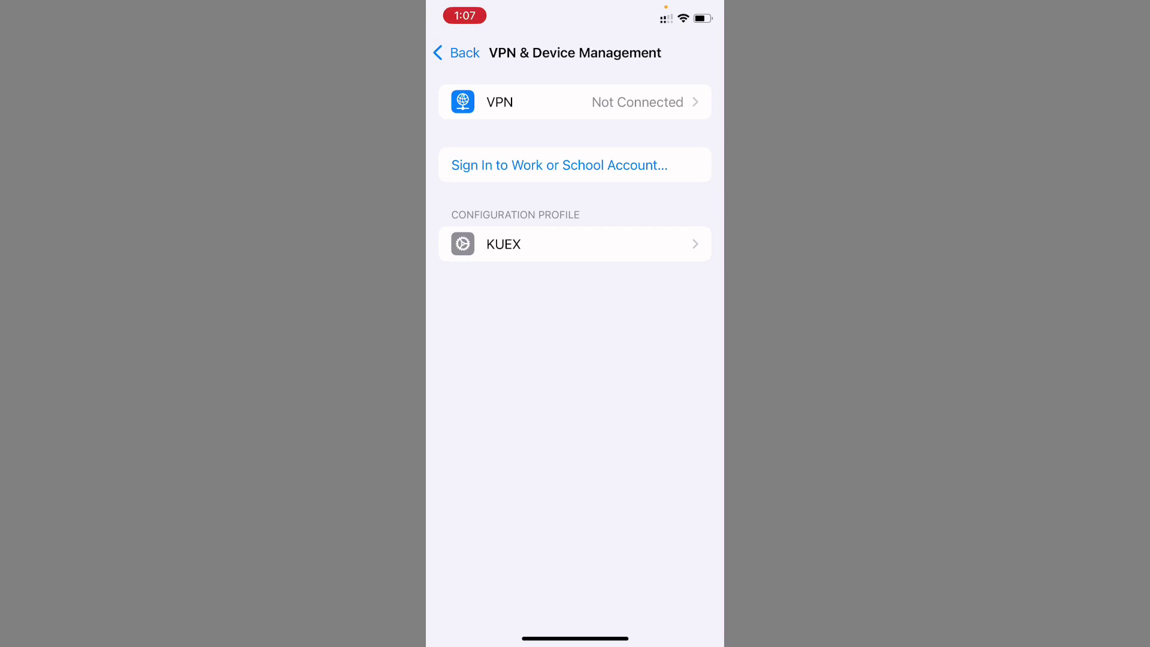
{"action": "left_click", "coordinate": [575, 102]}
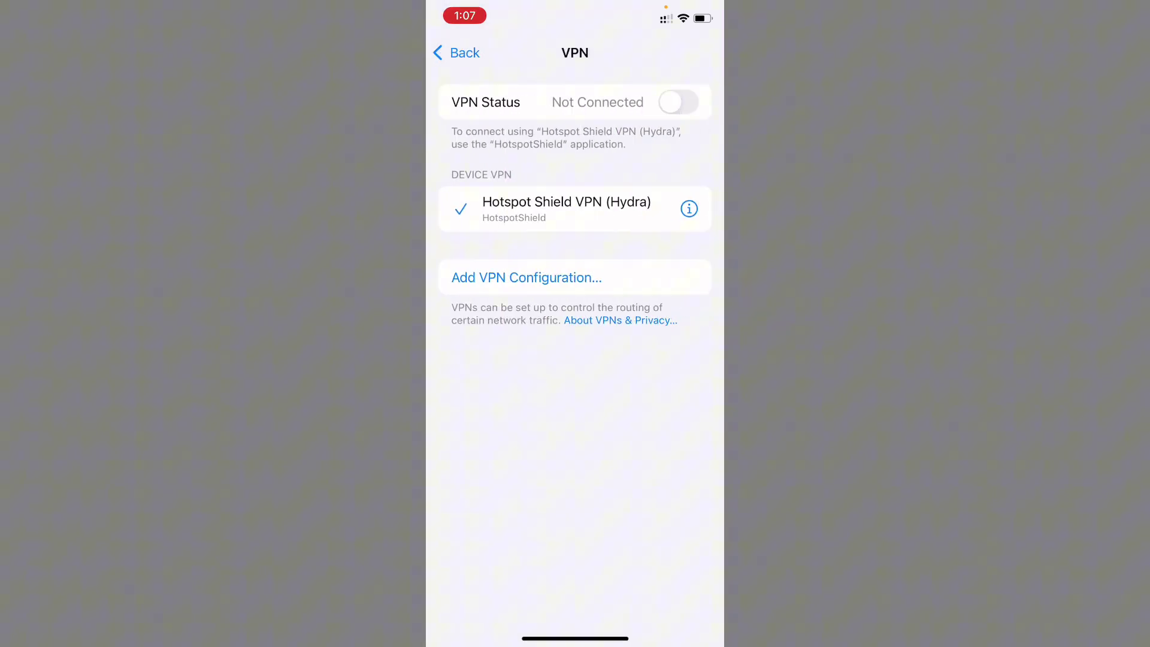
{"action": "left_click", "coordinate": [457, 52]}
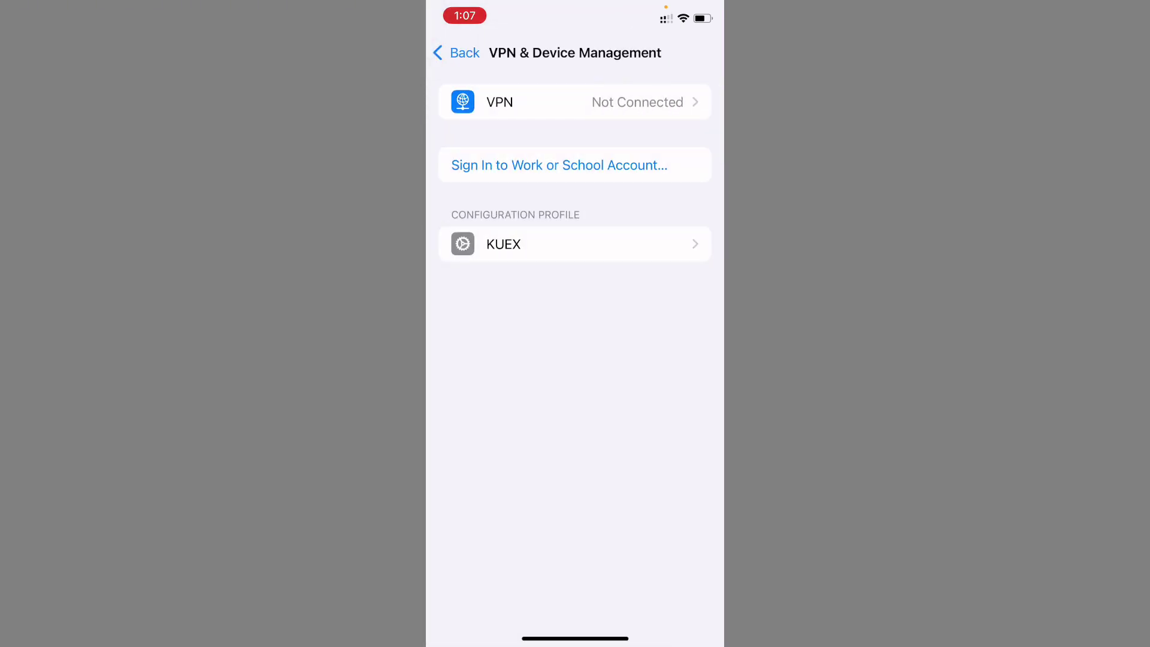
{"action": "left_click", "coordinate": [456, 52]}
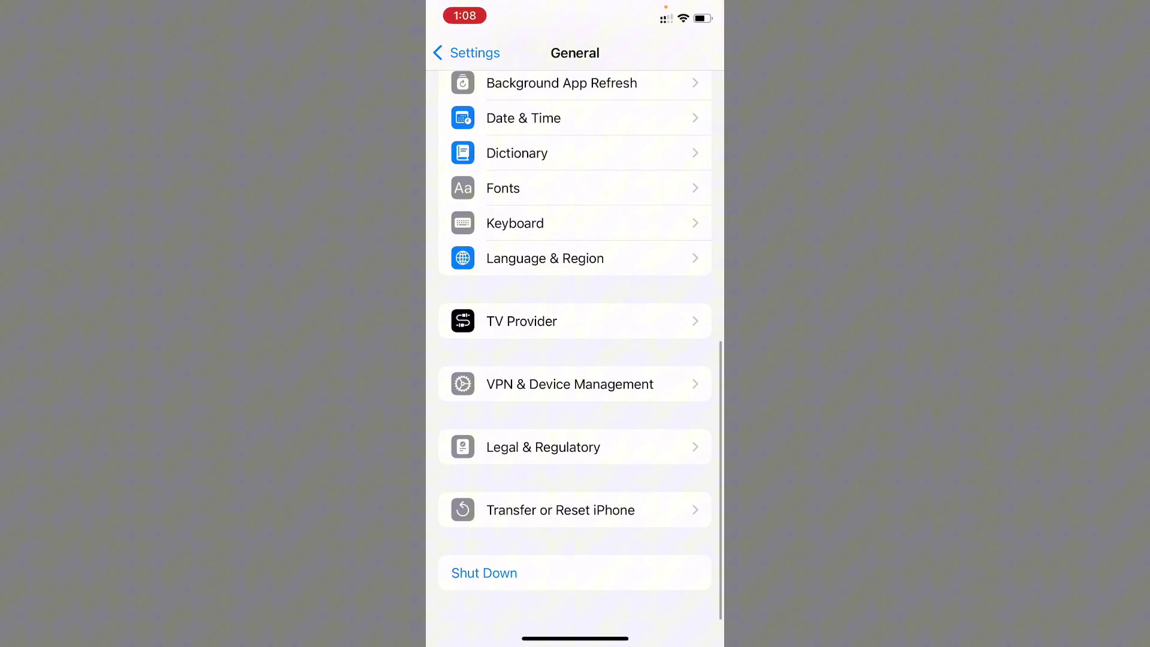
View the Transfer or Reset iPhone reset options and cancel without resetting.
{"action": "left_click", "coordinate": [561, 509]}
{"action": "left_click", "coordinate": [469, 562]}
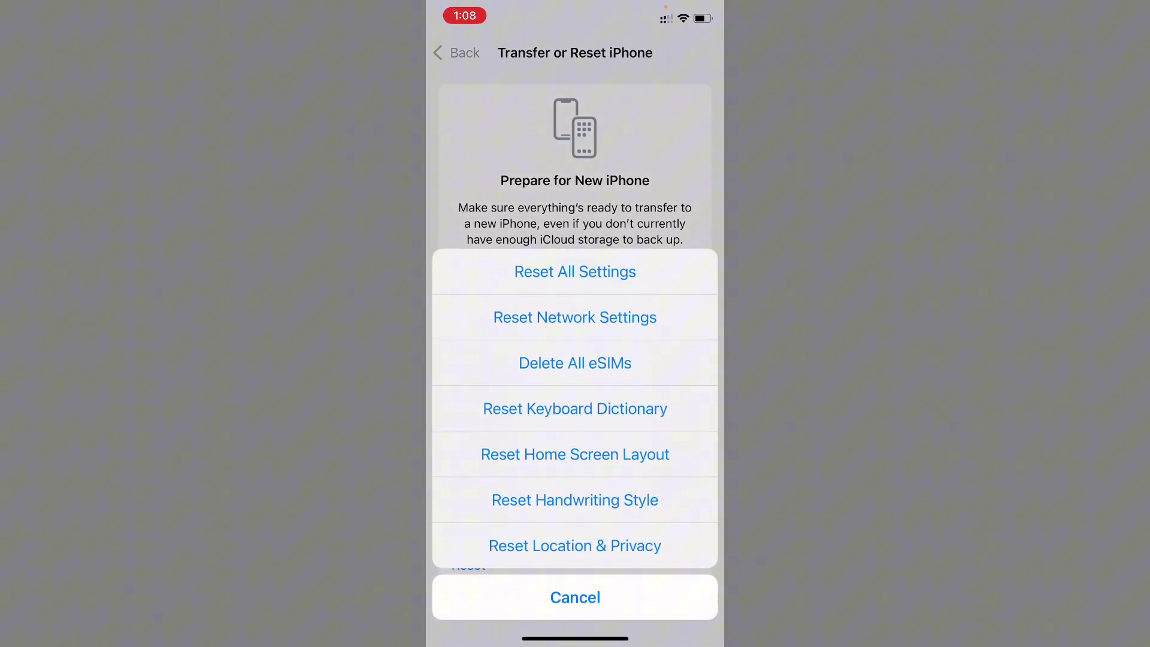
{"action": "left_click", "coordinate": [575, 598]}
Confirm in General that Date & Time is set automatically.
{"action": "left_click", "coordinate": [457, 52]}
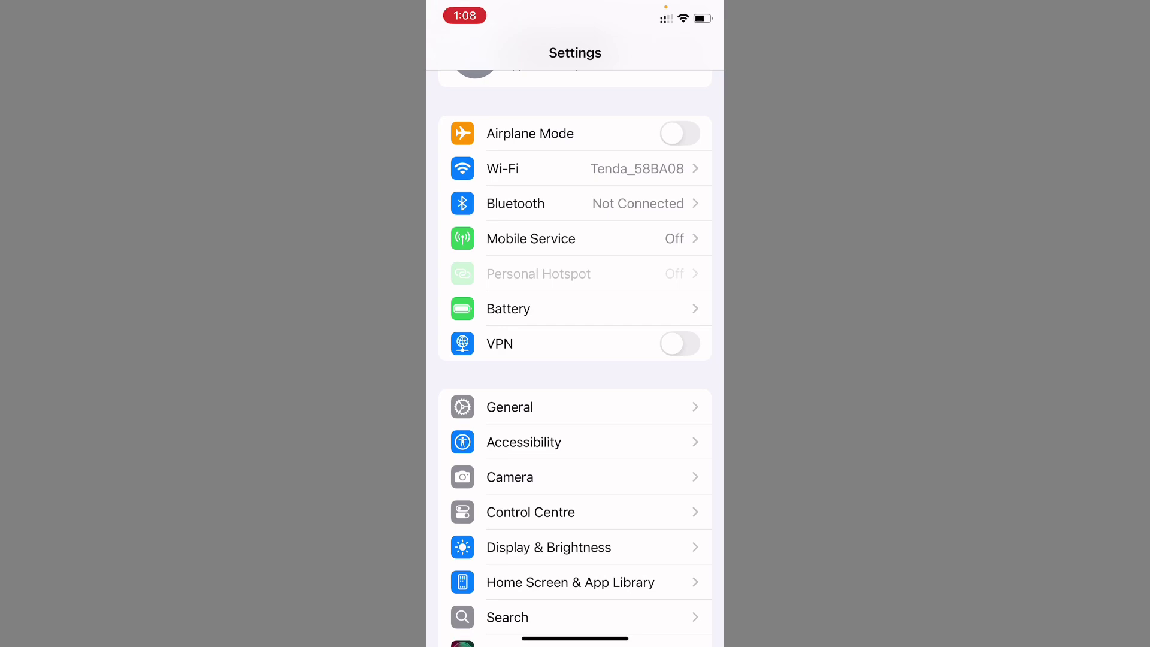
{"action": "left_click", "coordinate": [510, 408]}
{"action": "scroll", "coordinate": [576, 360], "scroll_direction": "down", "scroll_amount": 5}
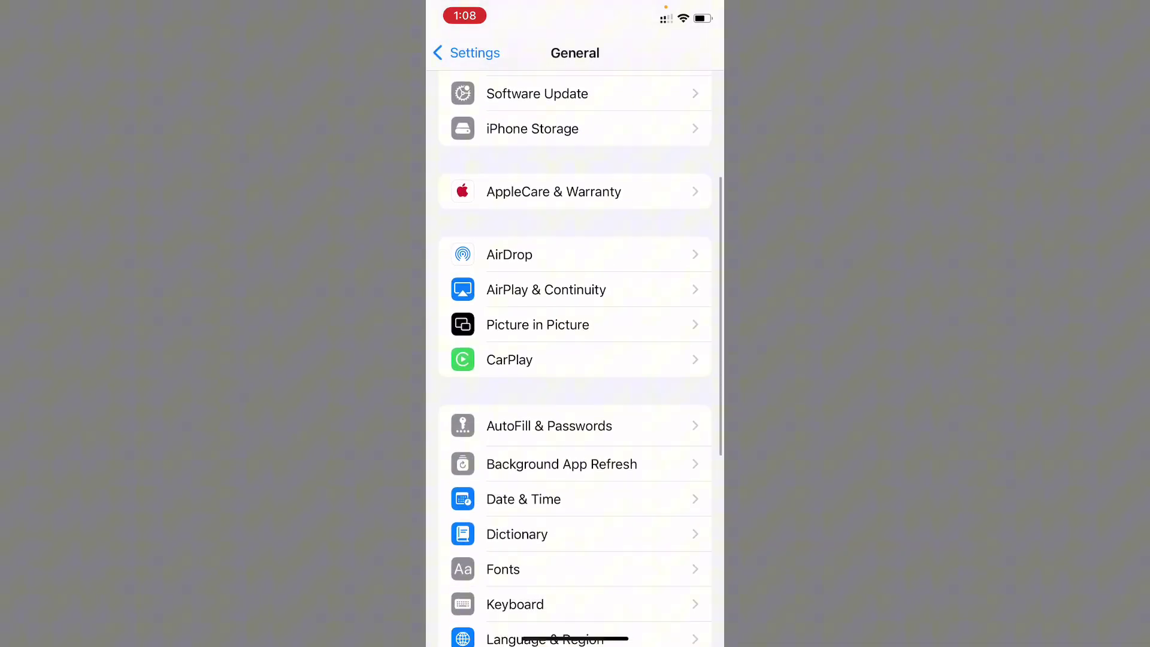
{"action": "left_click", "coordinate": [575, 460]}
Confirm Instagram shows Open in the App Store with no update, then leave the App Store.
{"action": "left_click_drag", "start_coordinate": [575, 640], "coordinate": [576, 405]}
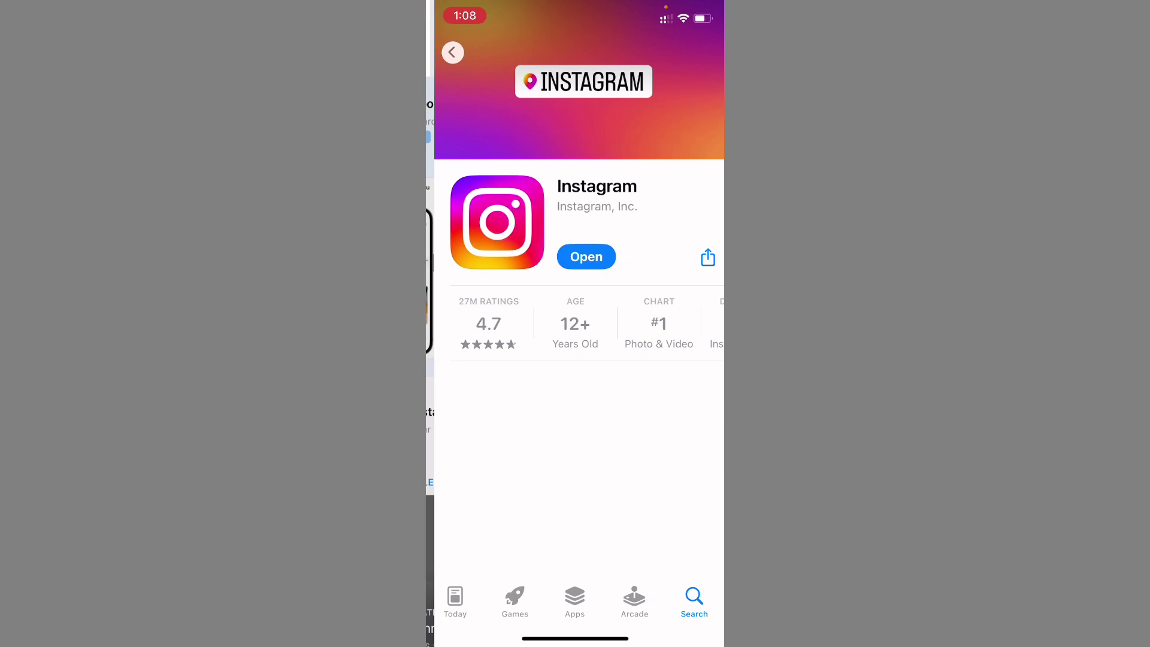
{"action": "left_click_drag", "start_coordinate": [575, 638], "coordinate": [576, 359]}
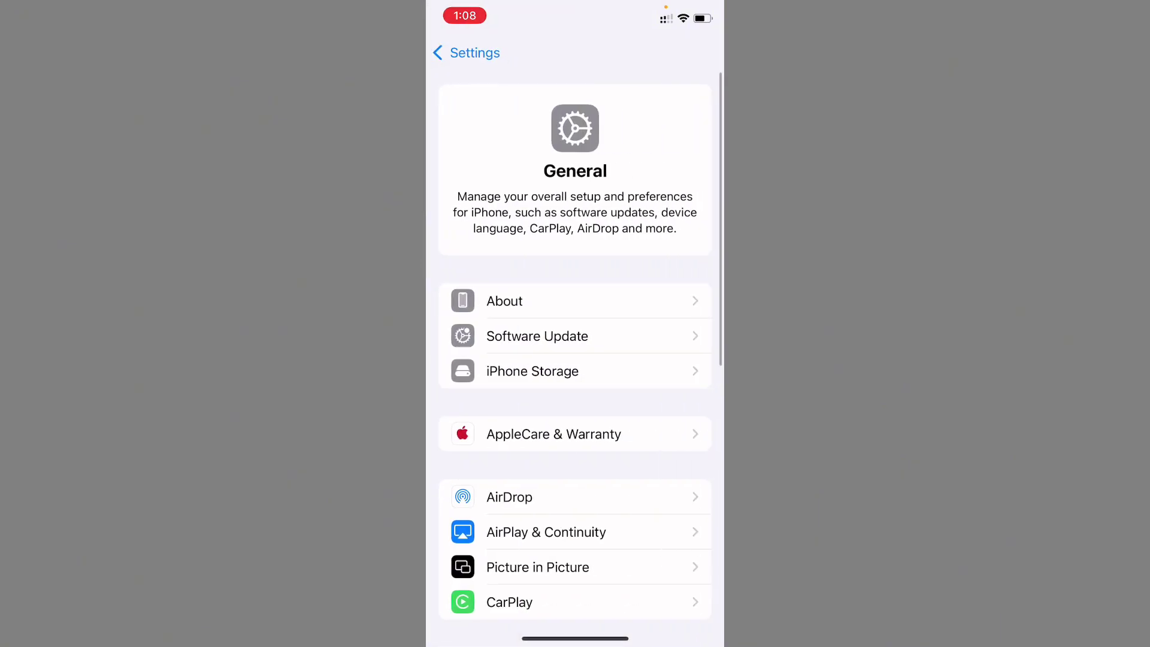
{"action": "scroll", "coordinate": [575, 405], "scroll_direction": "down", "scroll_amount": 1}
Review Instagram in iPhone Storage, cancel Offload App, and go to the home screen.
{"action": "left_click", "coordinate": [540, 349]}
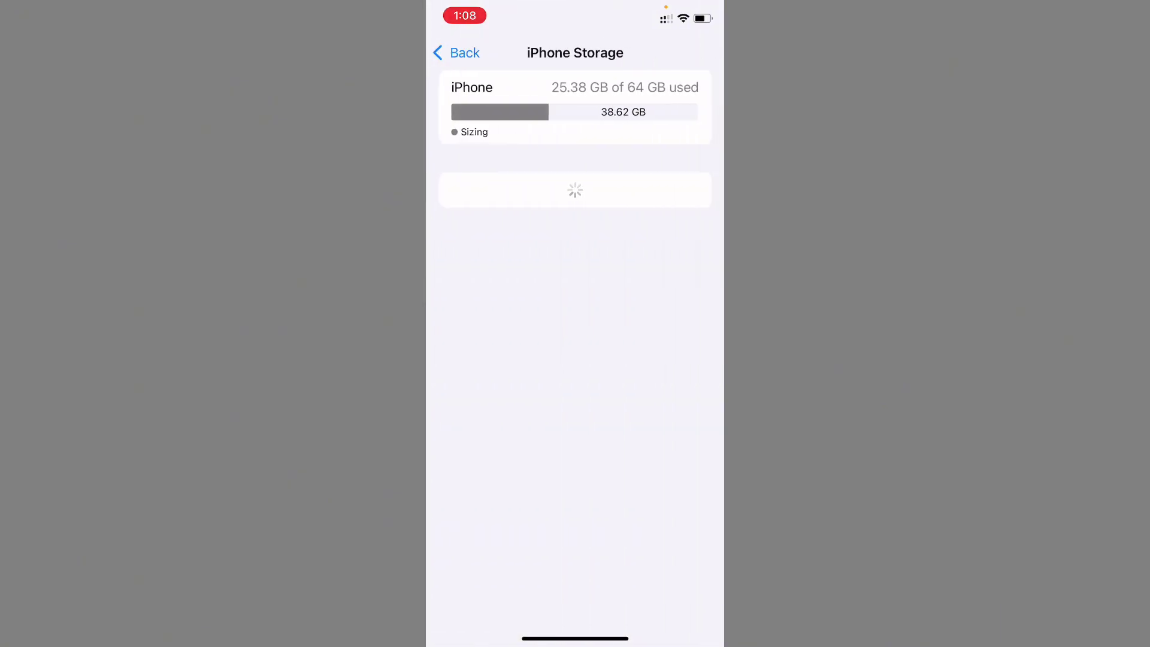
{"action": "scroll", "coordinate": [576, 405], "scroll_direction": "down", "scroll_amount": 3}
{"action": "scroll", "coordinate": [575, 404], "scroll_direction": "down", "scroll_amount": 3}
{"action": "left_click", "coordinate": [575, 329]}
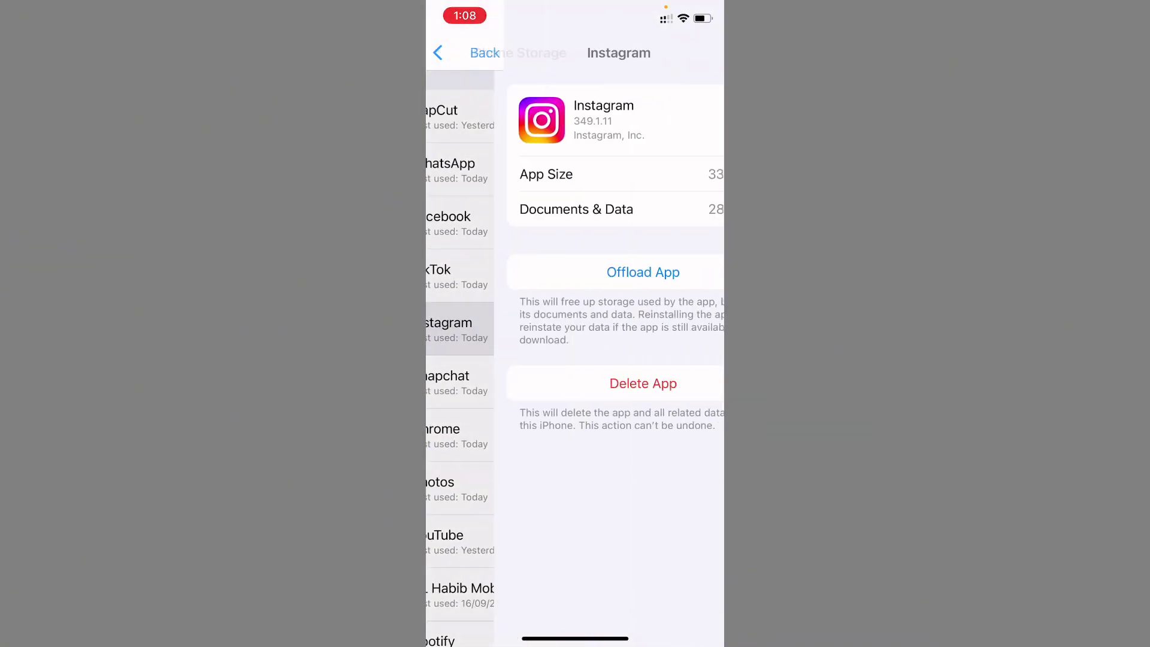
{"action": "left_click", "coordinate": [575, 272]}
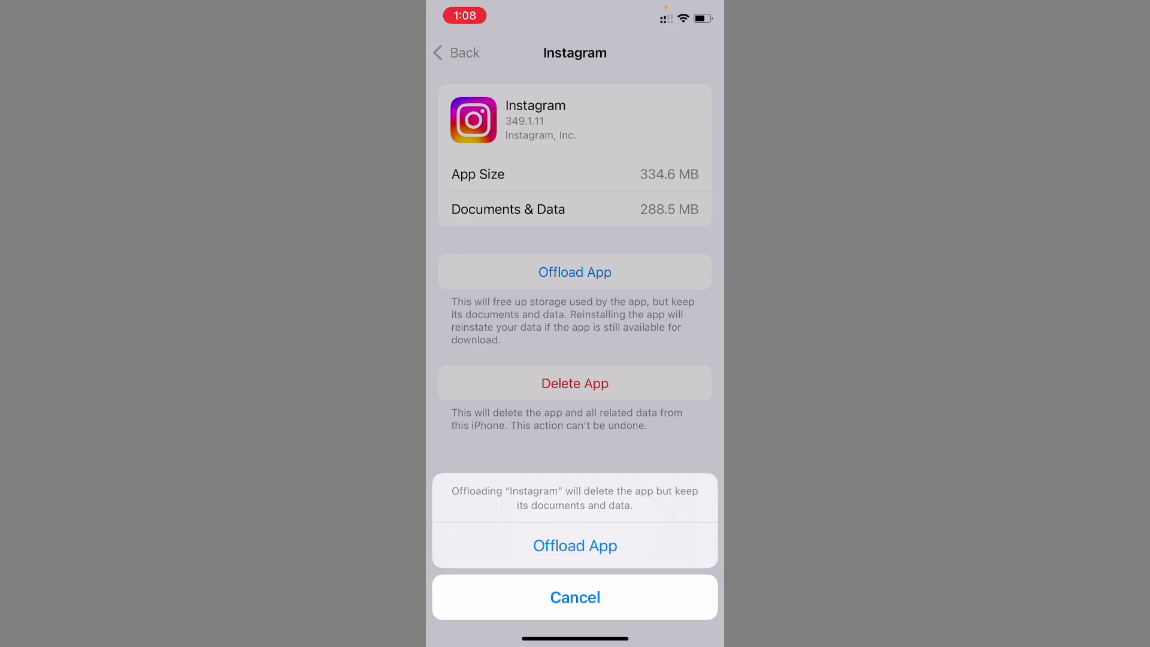
{"action": "left_click", "coordinate": [575, 546]}
{"action": "left_click", "coordinate": [458, 52]}
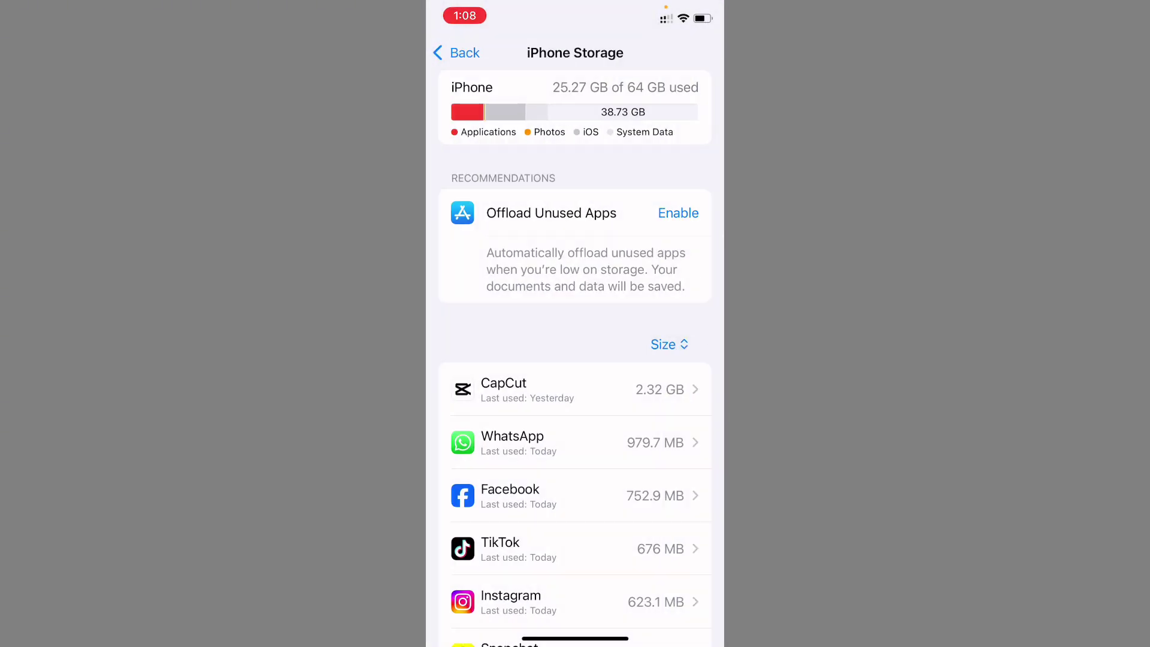
{"action": "left_click_drag", "start_coordinate": [576, 639], "coordinate": [576, 269]}
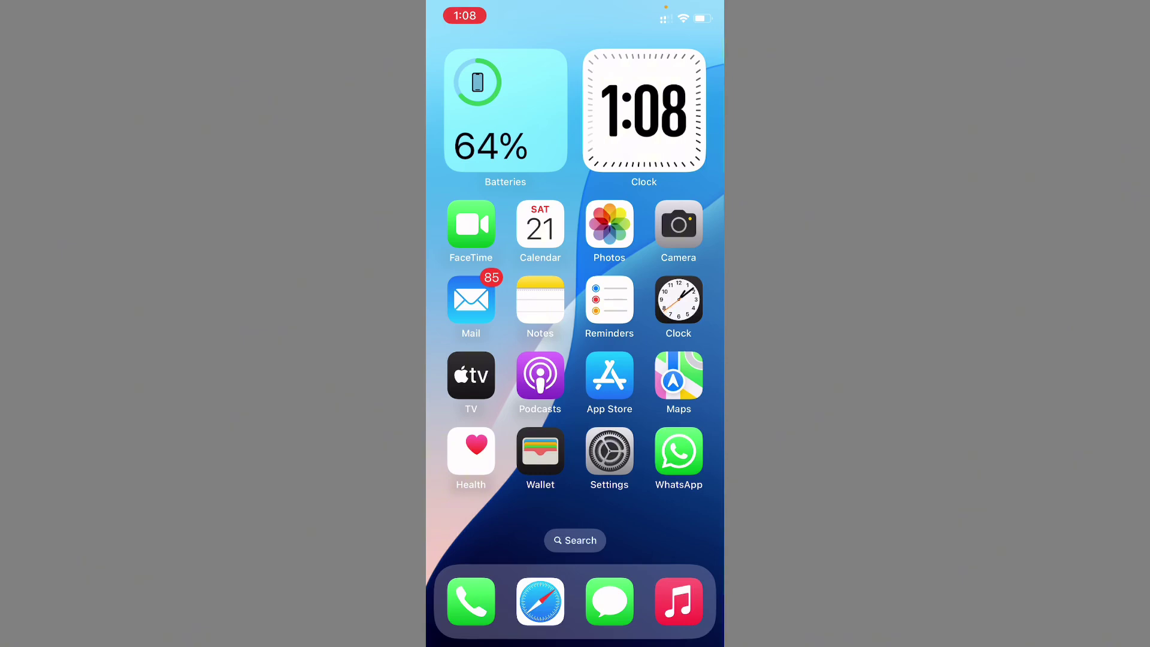
In Instagram's Settings and activity, start Report a problem from Help and dismiss the shake prompt.
{"action": "left_click_drag", "start_coordinate": [648, 360], "coordinate": [486, 360]}
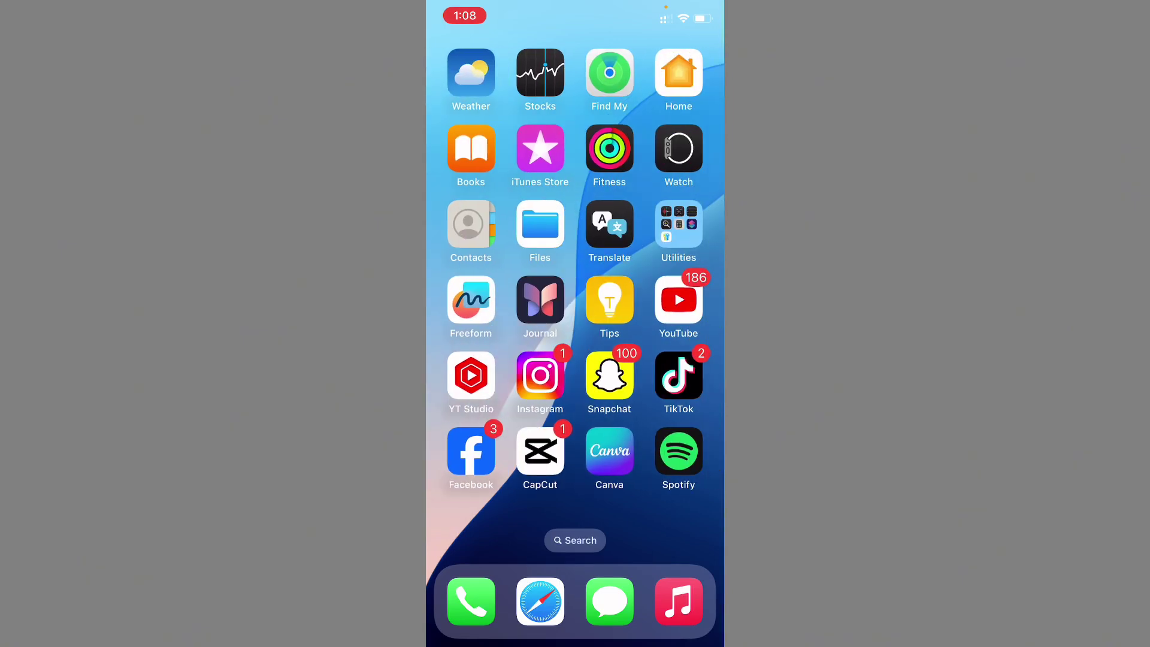
{"action": "left_click", "coordinate": [540, 375]}
{"action": "left_click", "coordinate": [694, 601]}
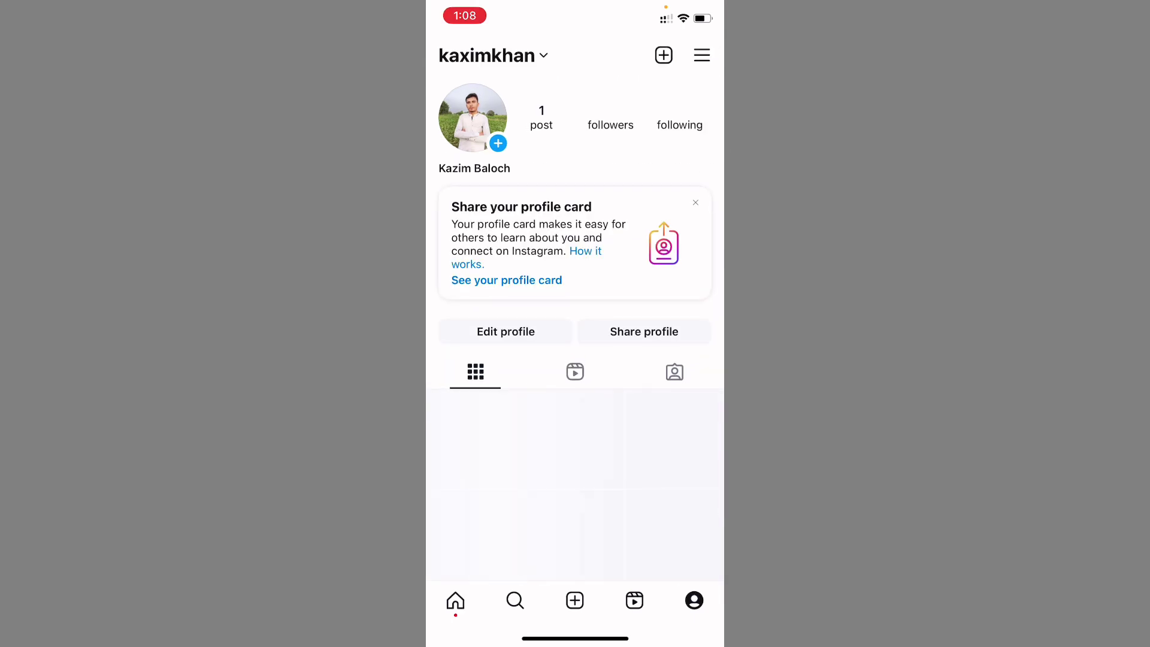
{"action": "left_click", "coordinate": [702, 55]}
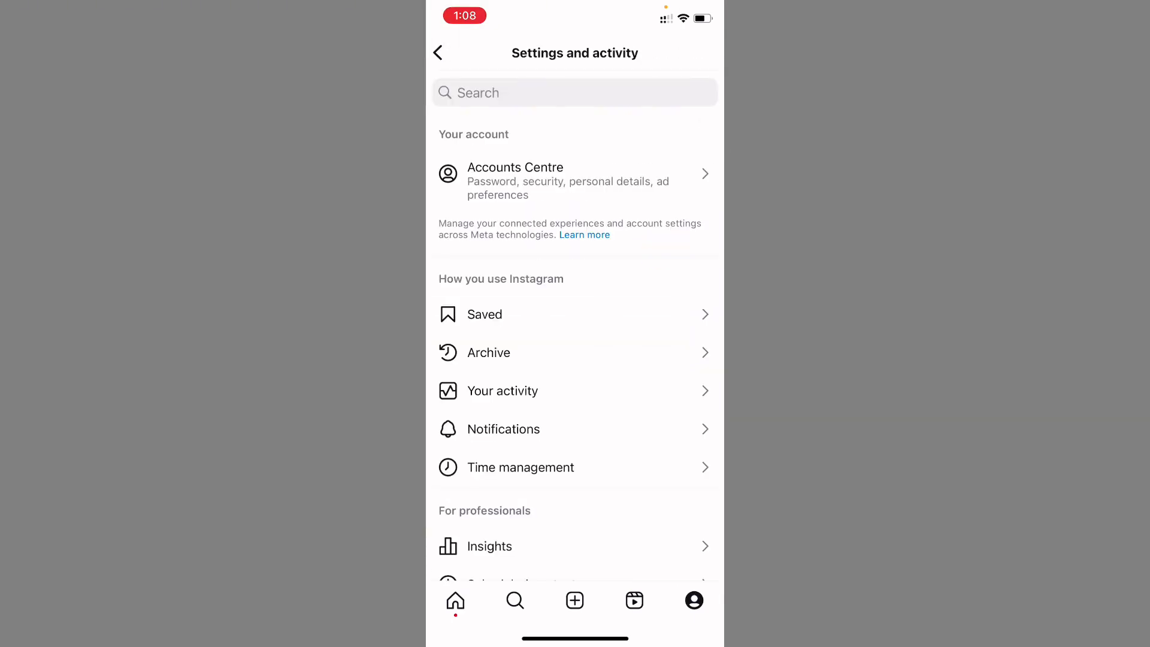
{"action": "scroll", "coordinate": [575, 360], "scroll_direction": "down", "scroll_amount": 5}
{"action": "scroll", "coordinate": [575, 360], "scroll_direction": "down", "scroll_amount": 10}
{"action": "scroll", "coordinate": [575, 360], "scroll_direction": "down", "scroll_amount": 15}
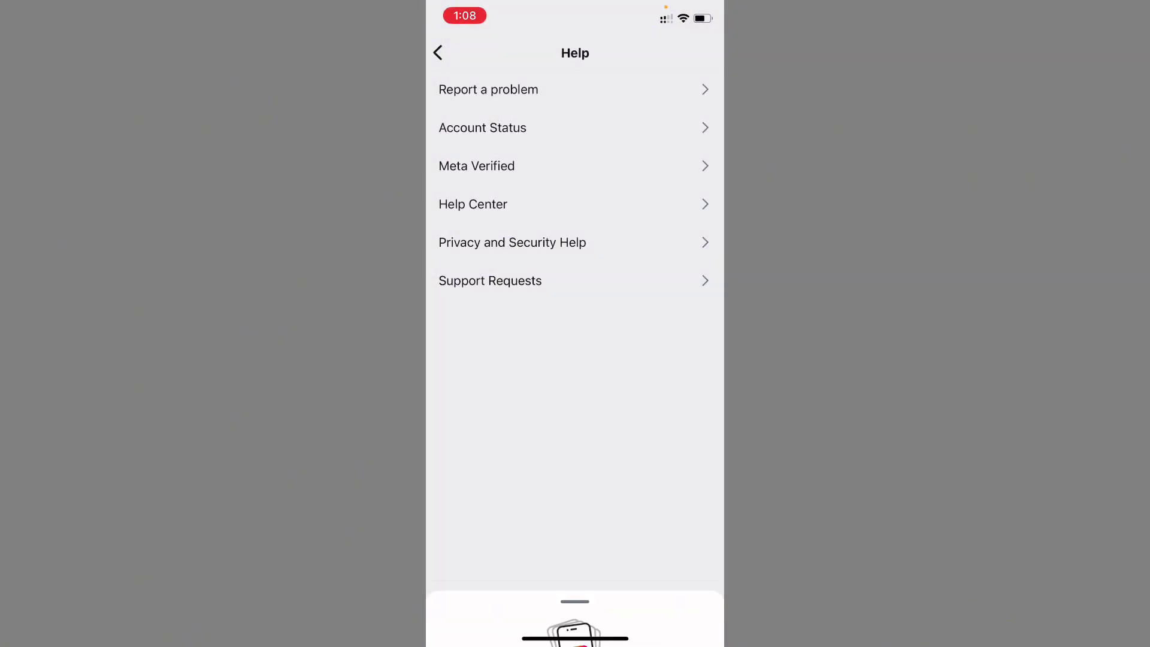
{"action": "left_click", "coordinate": [488, 89]}
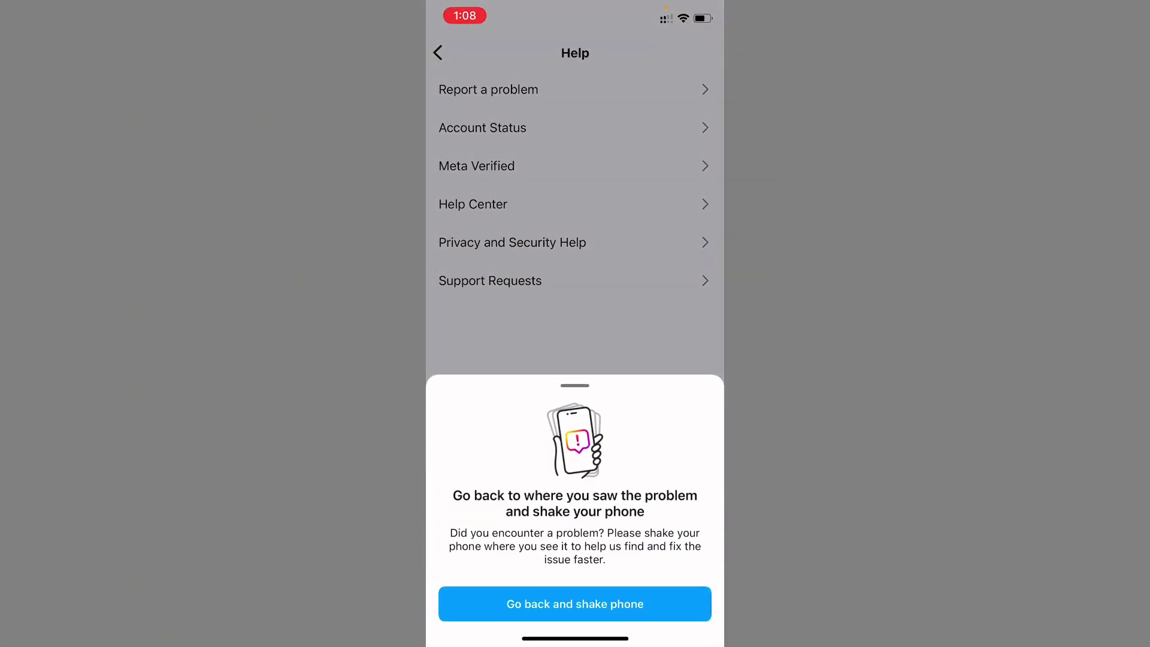
{"action": "left_click", "coordinate": [575, 270]}
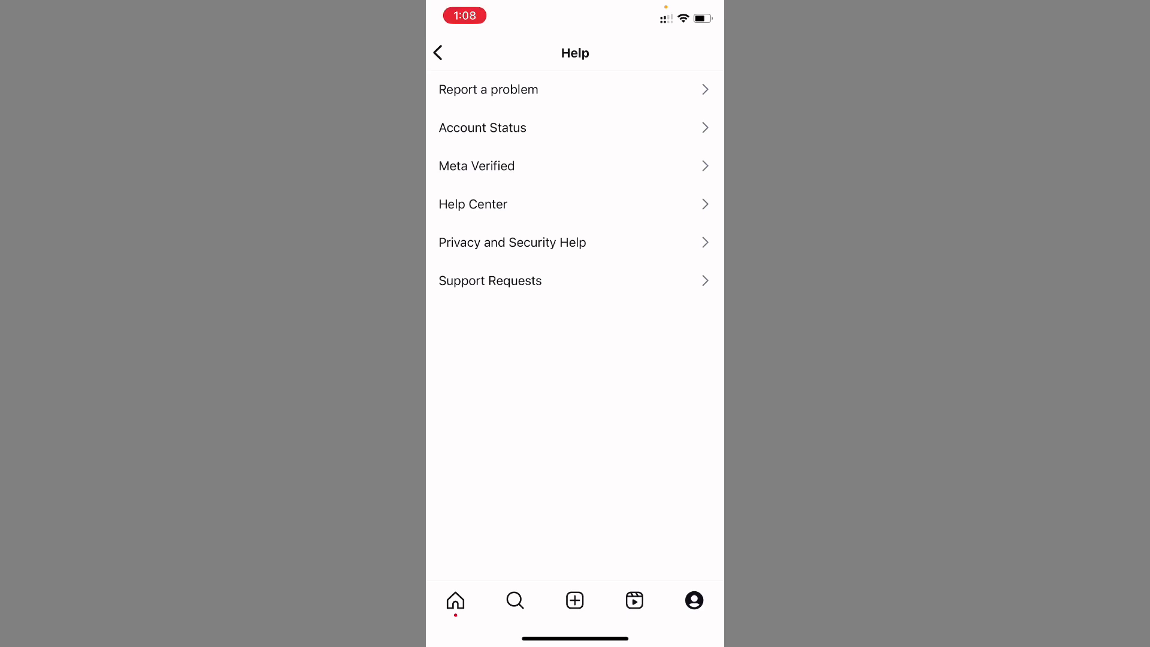
Leave Instagram and go to the first home screen page with widgets.
{"action": "left_click_drag", "start_coordinate": [575, 638], "coordinate": [575, 359]}
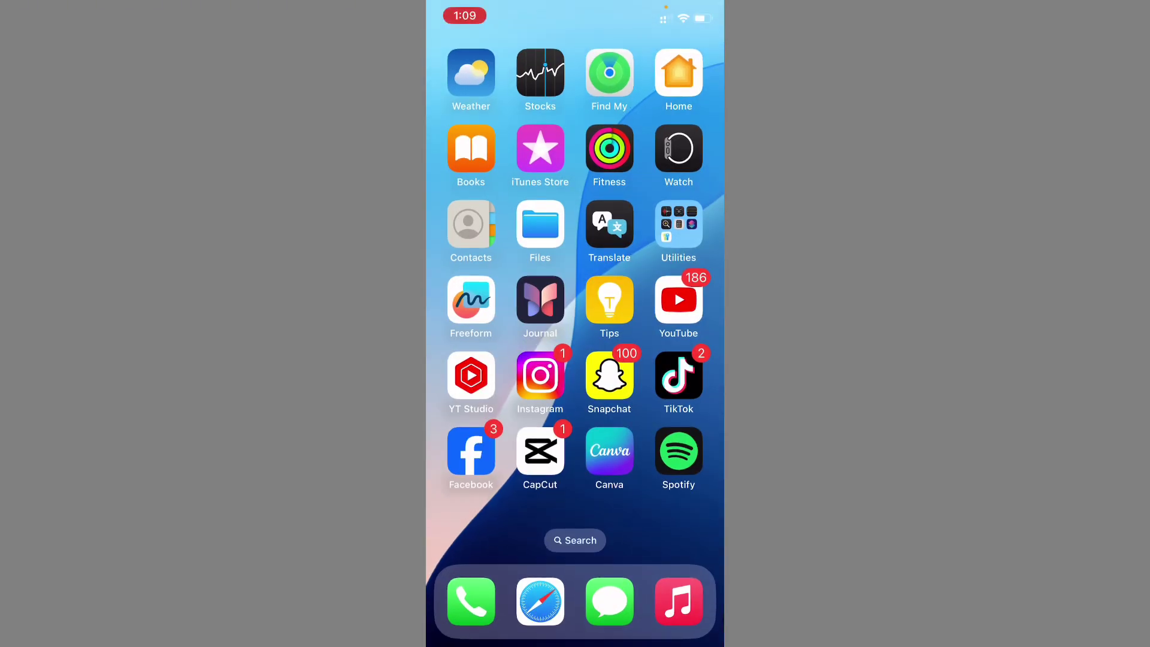
{"action": "mouse_move", "coordinate": [665, 360]}
{"action": "left_mouse_down"}
{"action": "mouse_move", "coordinate": [486, 360]}
{"action": "mouse_move", "coordinate": [665, 360]}
{"action": "left_mouse_up"}
{"action": "left_click_drag", "start_coordinate": [485, 360], "coordinate": [666, 359]}
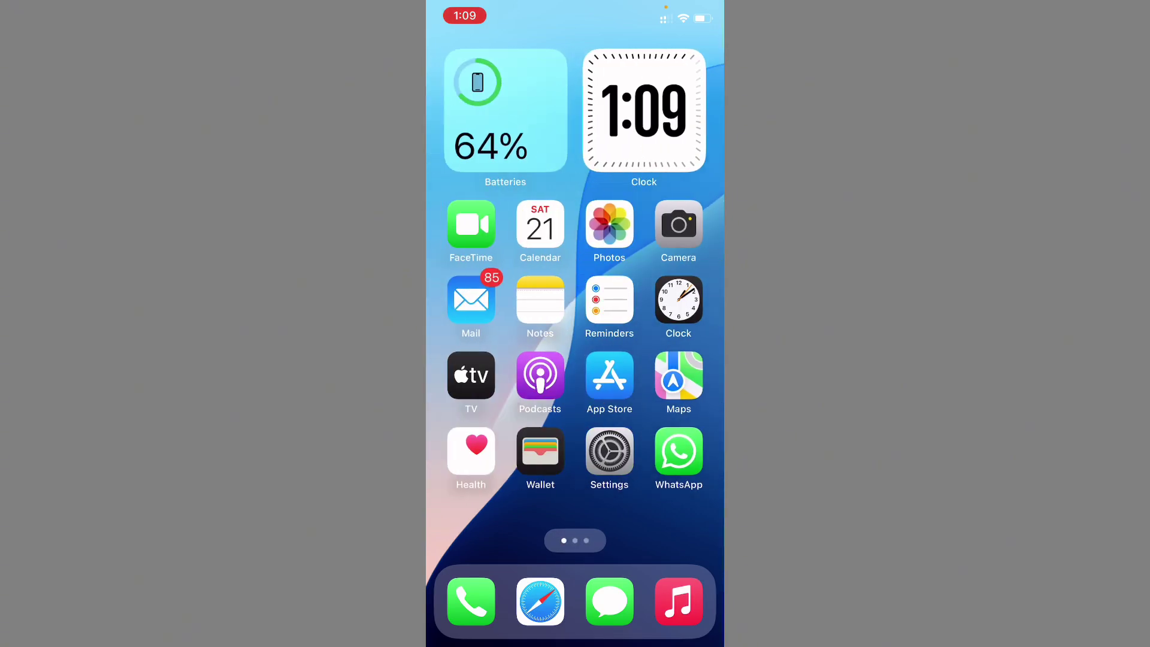